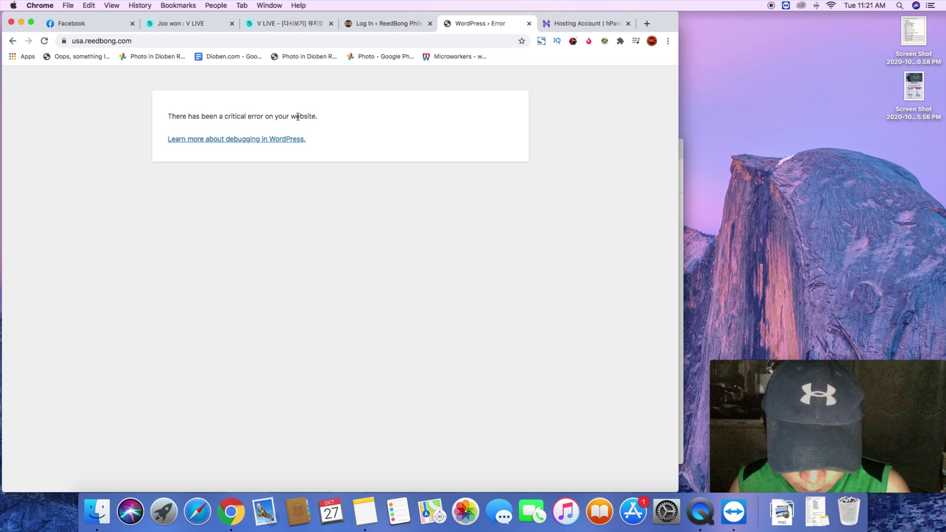
- Examine the critical error message on usa.reedbong.com and open domains/reedbong.com/public_html in the Hostinger file manager
triple_click(327, 112)
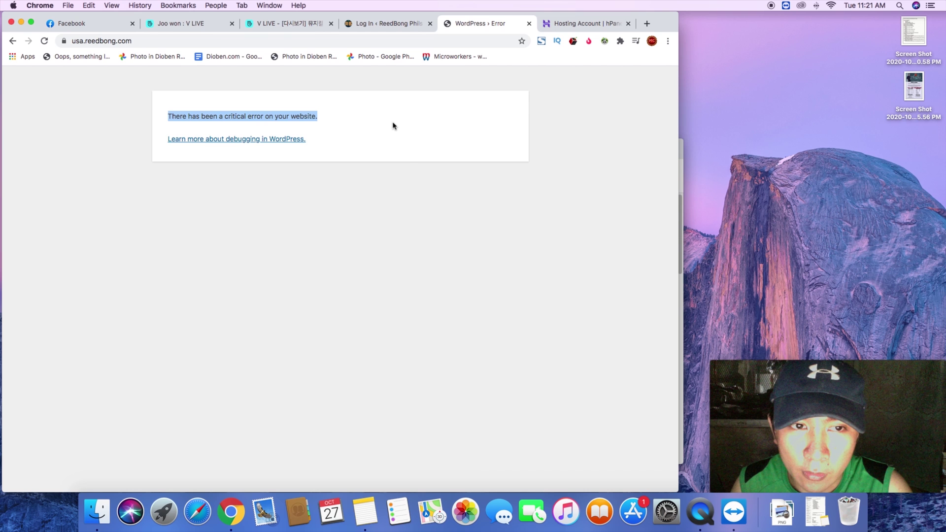
left_click(406, 163)
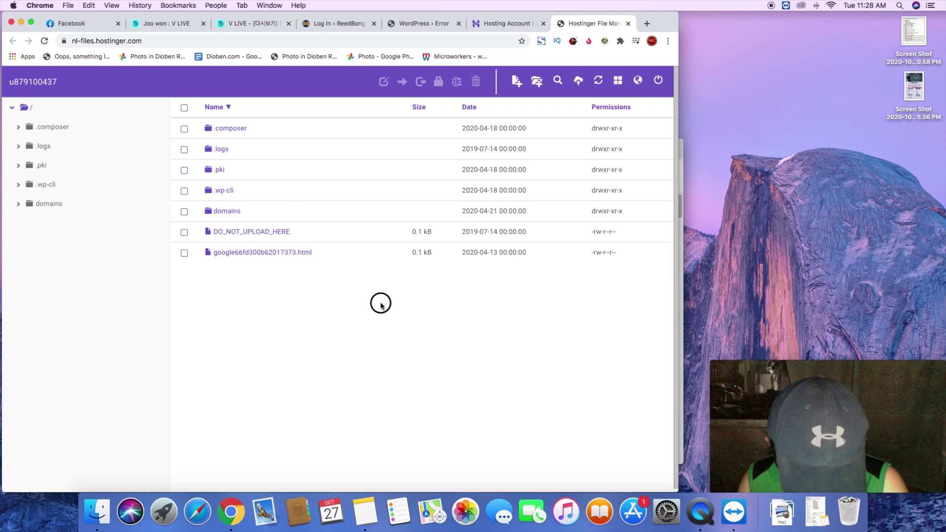
left_click(230, 213)
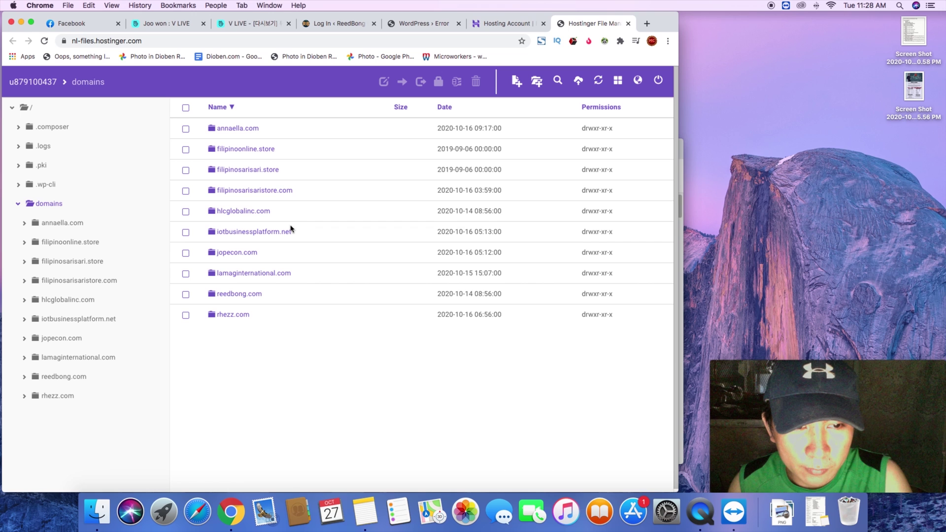
left_click(239, 294)
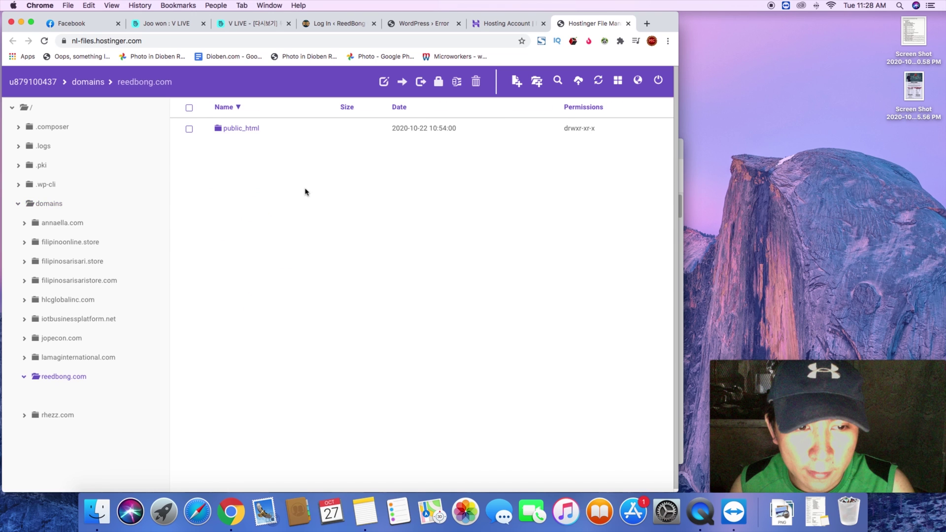
left_click(250, 128)
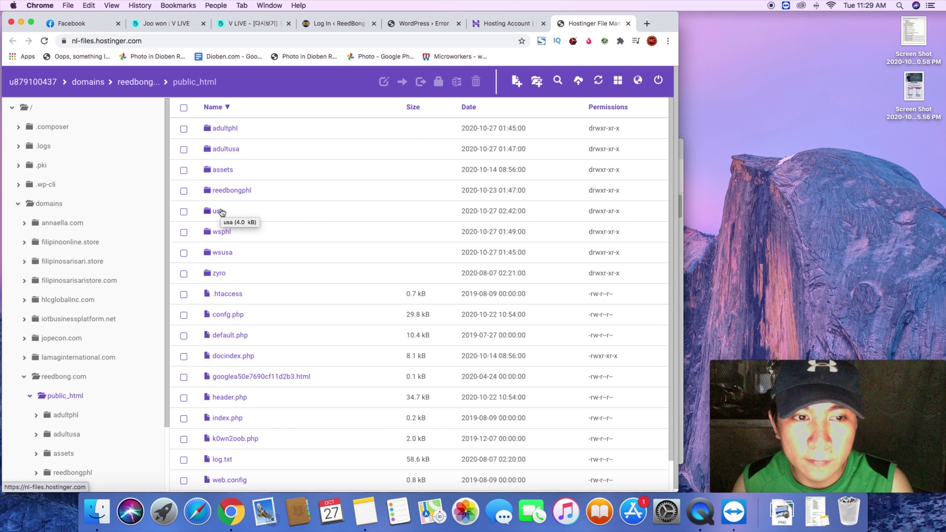
- Check the address of the site showing the critical error and return to the file manager
left_click(409, 21)
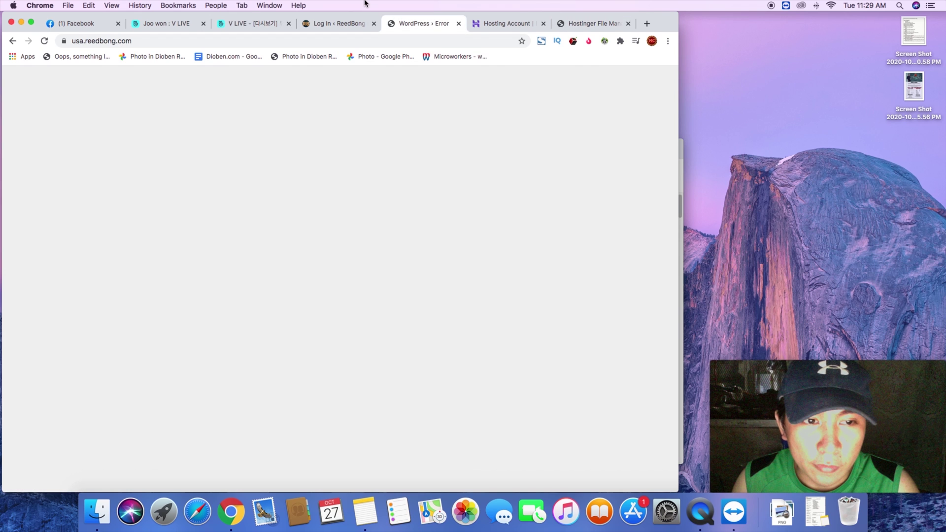
left_click(79, 41)
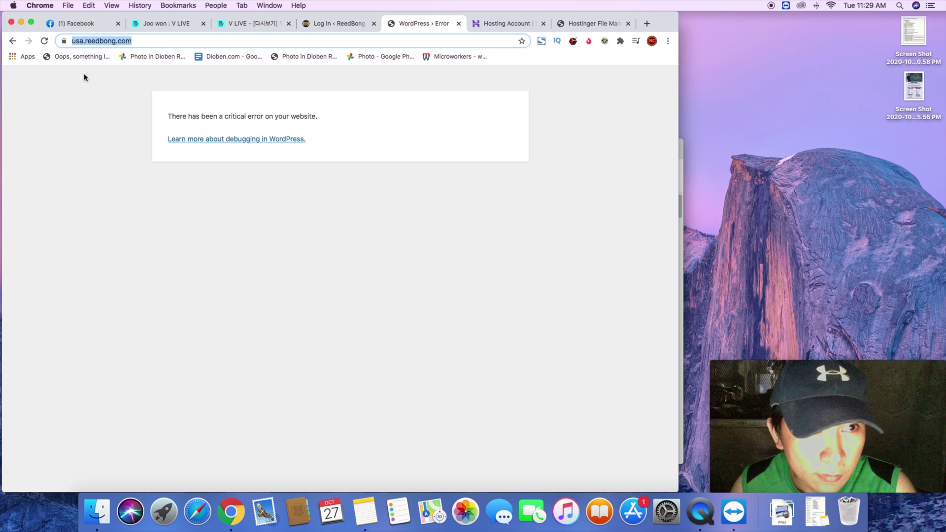
left_click(84, 76)
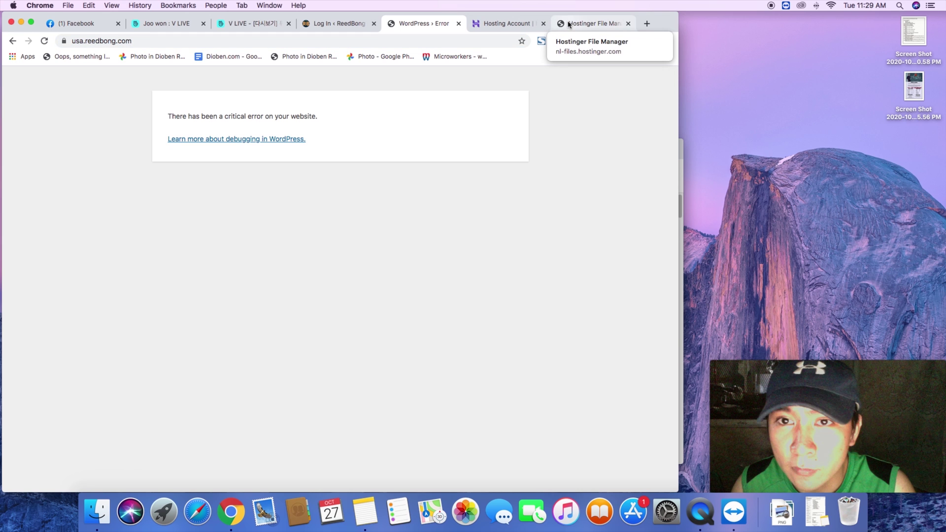
left_click(567, 25)
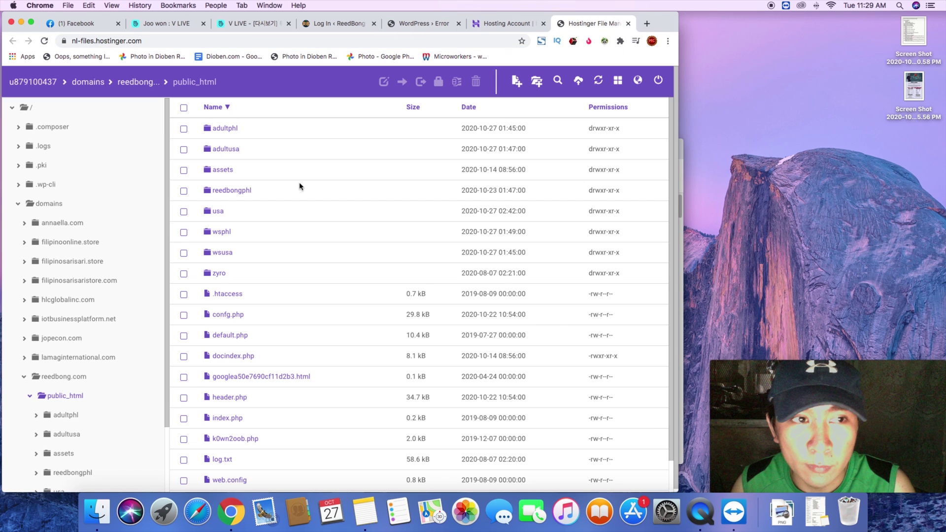
- Open the wp-content folder inside the usa site folder
left_click(219, 211)
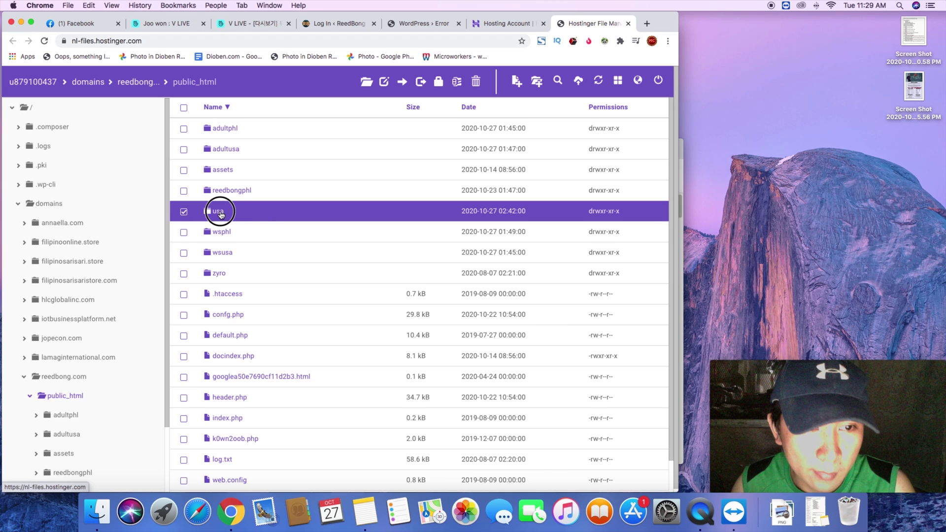
double_click(220, 214)
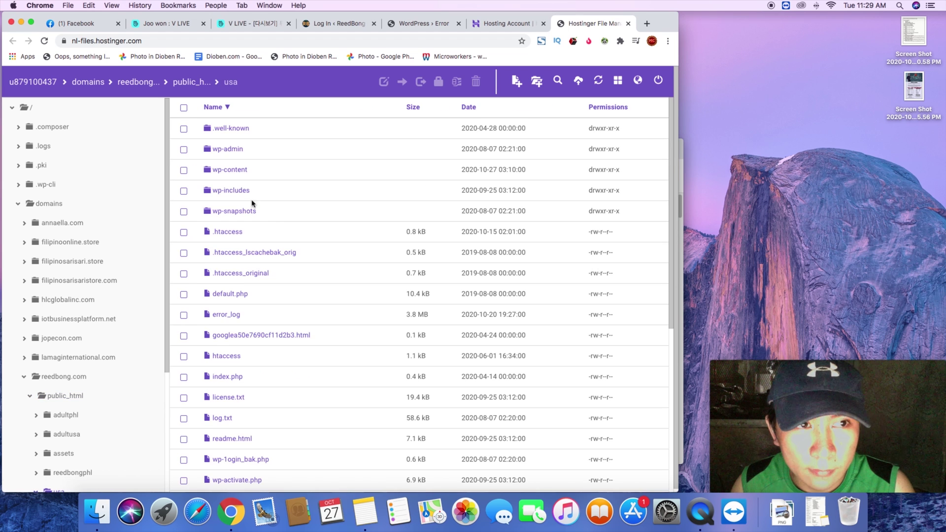
double_click(233, 170)
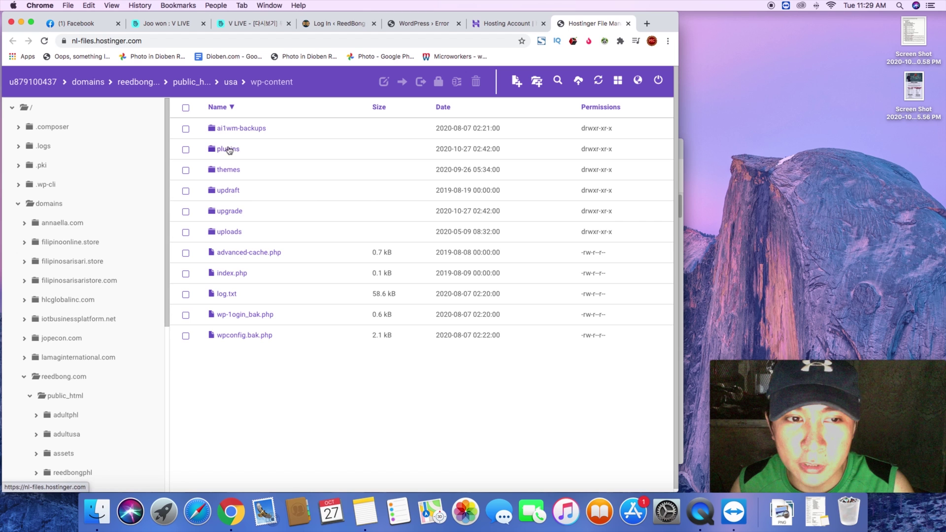
- Rename the plugins folder in wp-content to plugins-DISSABLED
left_click(228, 148)
right_click(228, 149)
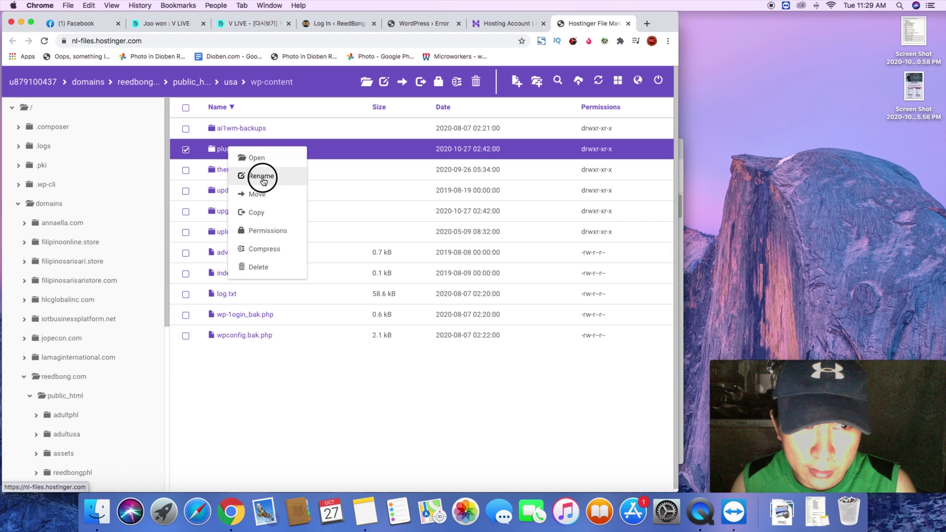
left_click(259, 176)
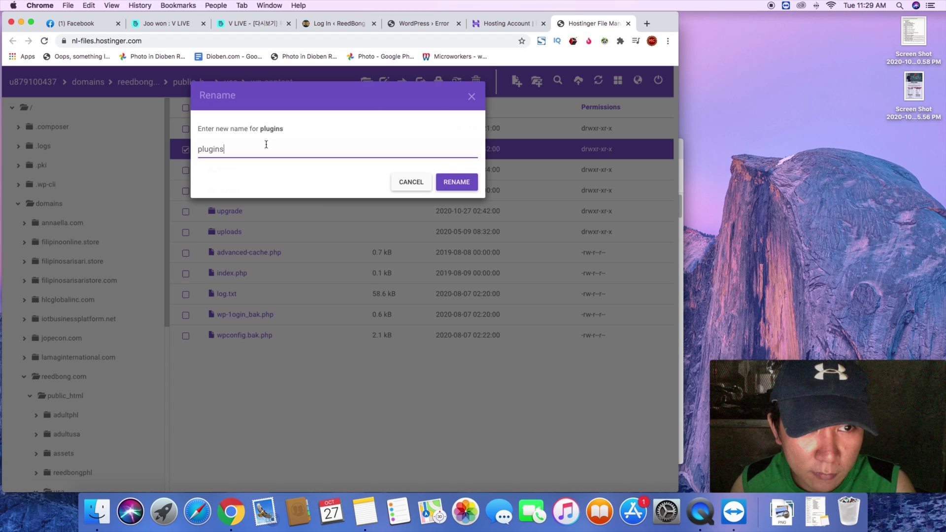
type("-DISSABL")
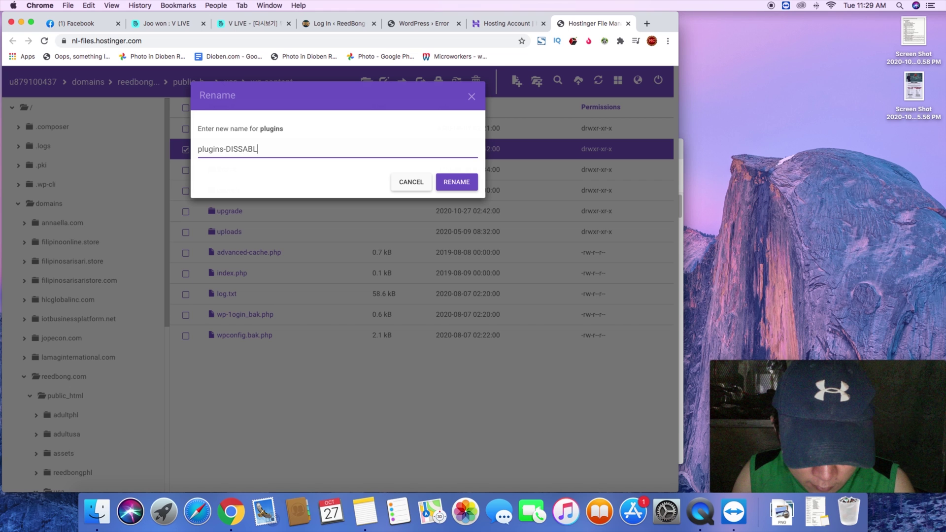
type("ED")
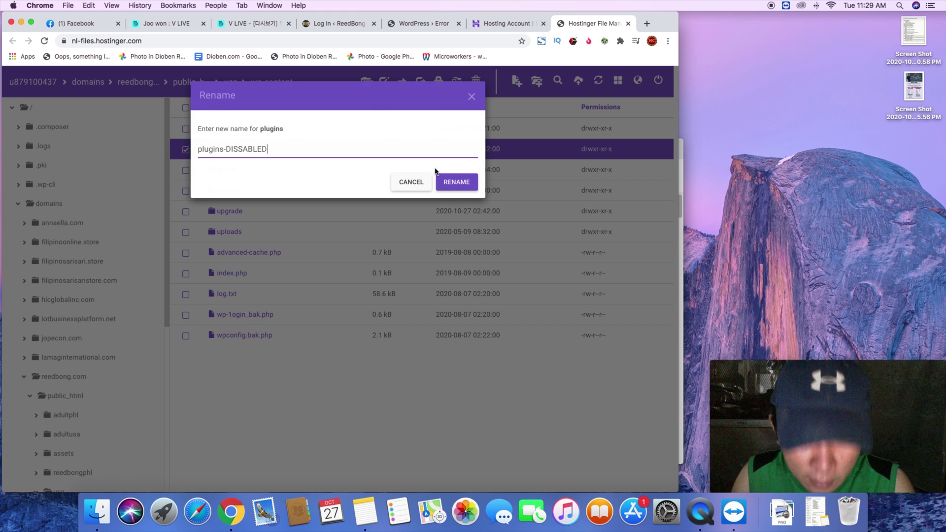
left_click(444, 180)
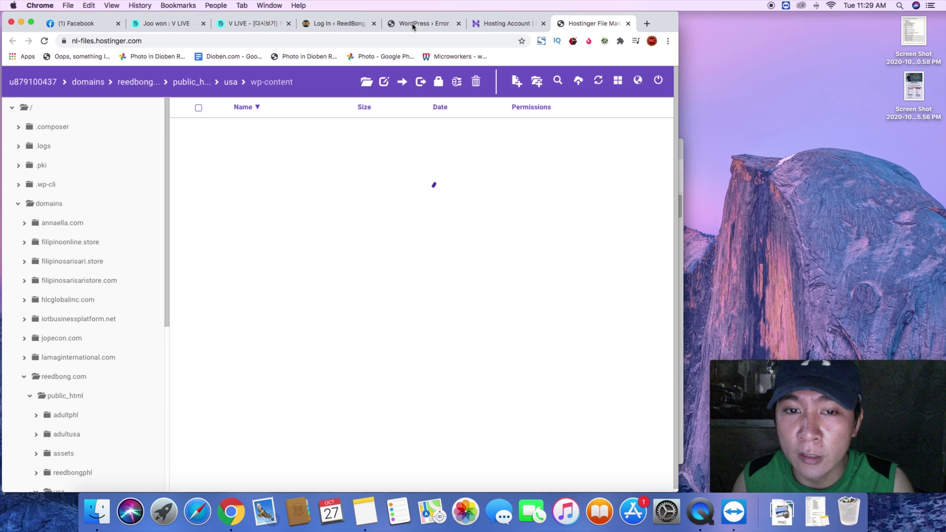
- Reload usa.reedbong.com and look over its home page
left_click(413, 26)
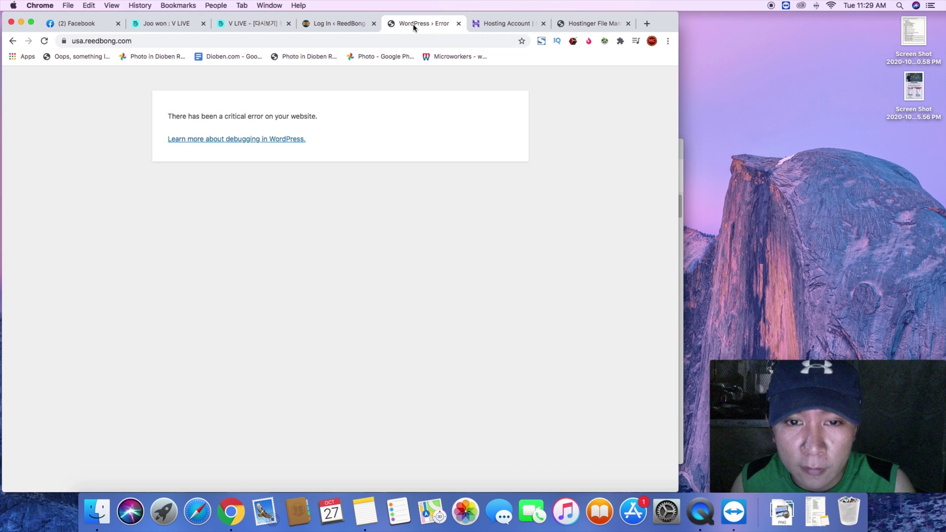
left_click(45, 42)
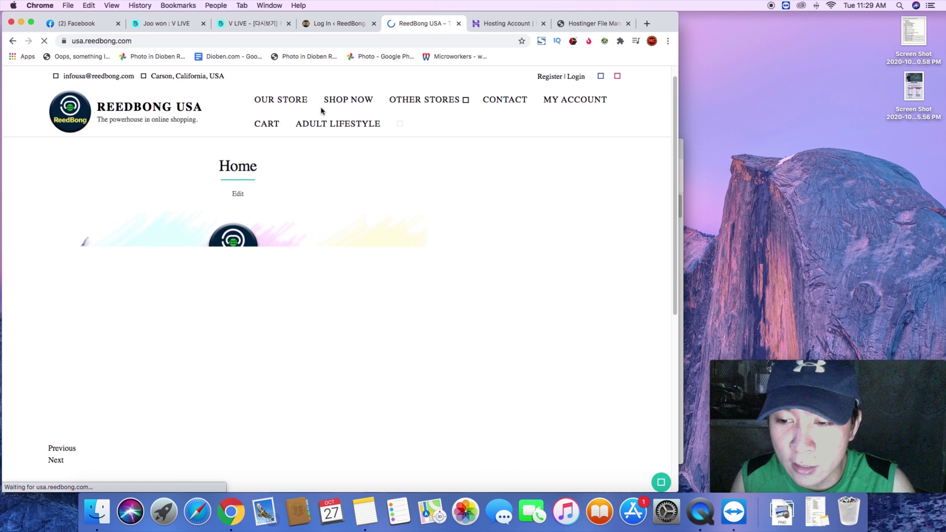
scroll(403, 188, "down", 5)
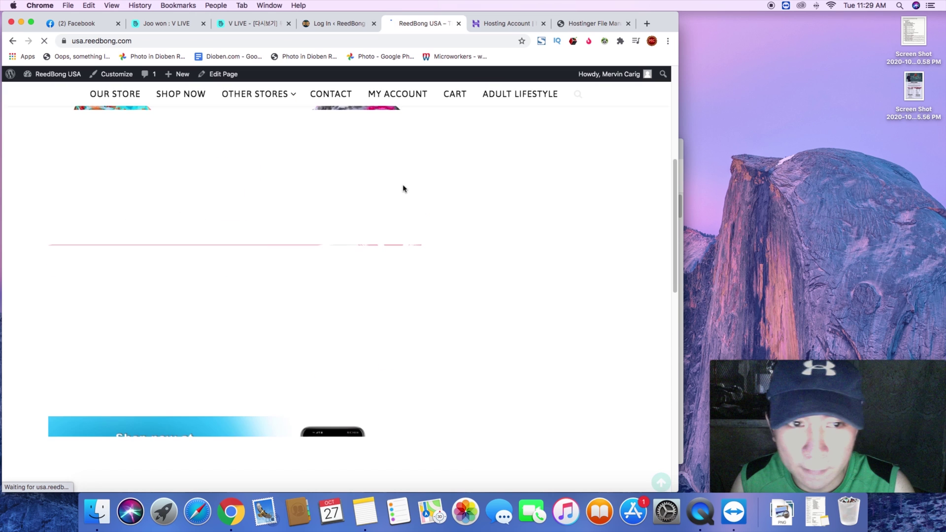
scroll(403, 187, "up", 5)
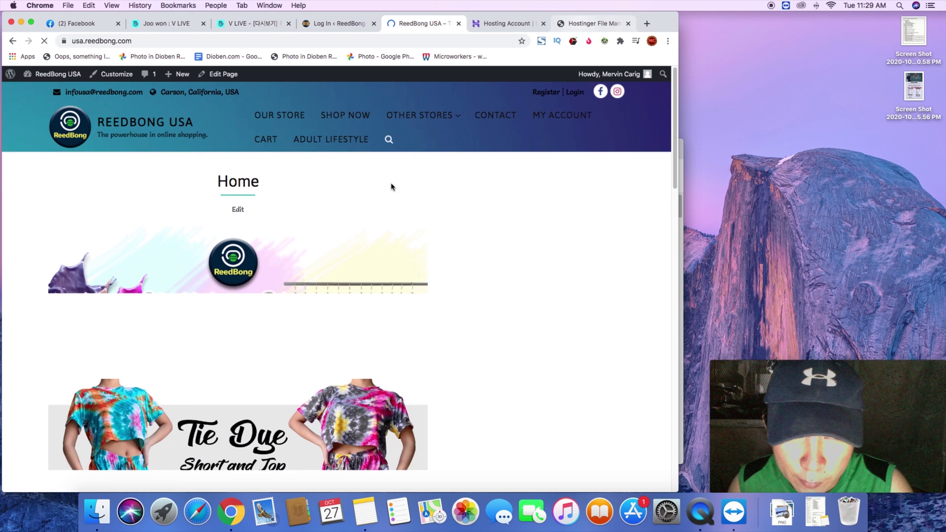
- Rename the plugins-DISSABLED folder back to plugins
left_click(580, 24)
right_click(269, 150)
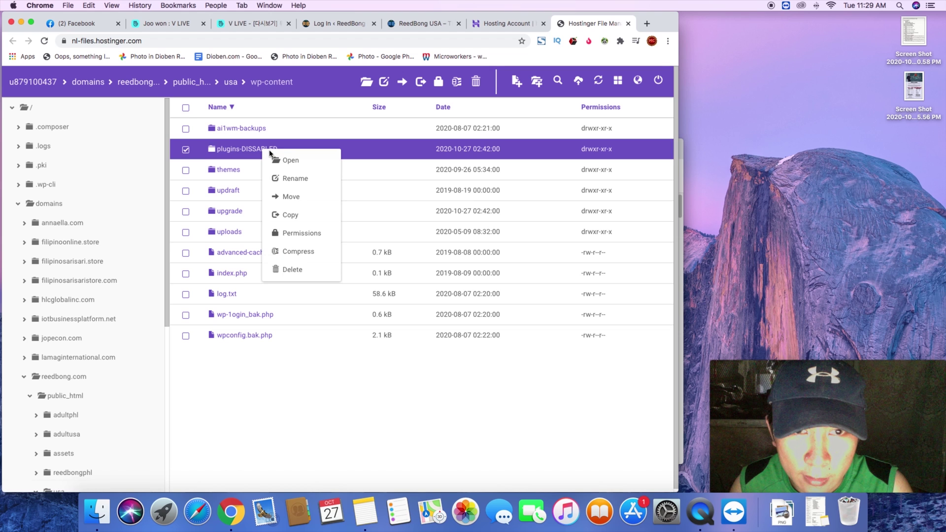
left_click(288, 179)
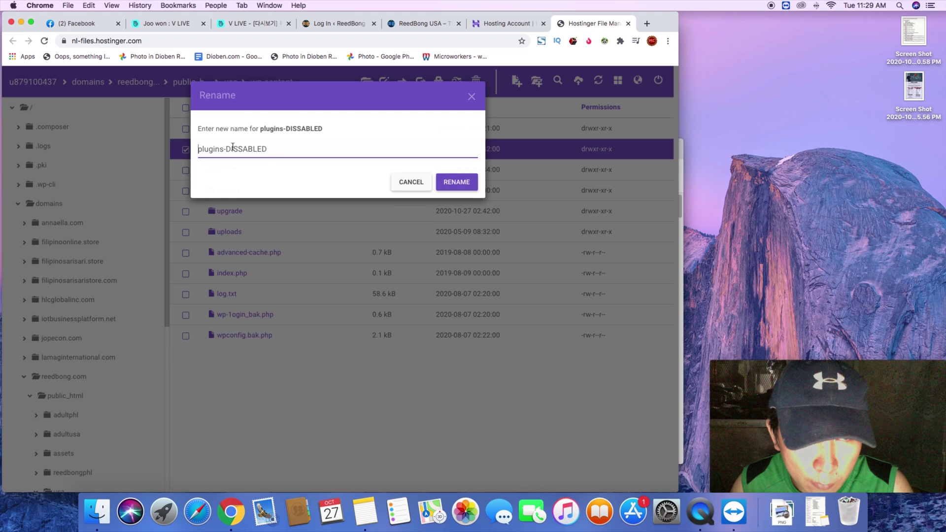
left_click_drag(224, 149, 275, 147)
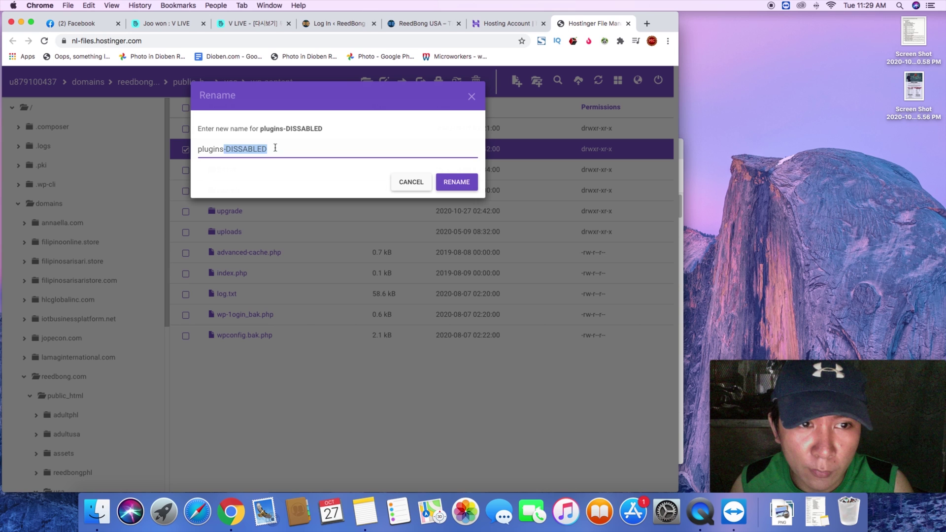
key("BackSpace")
key("Return")
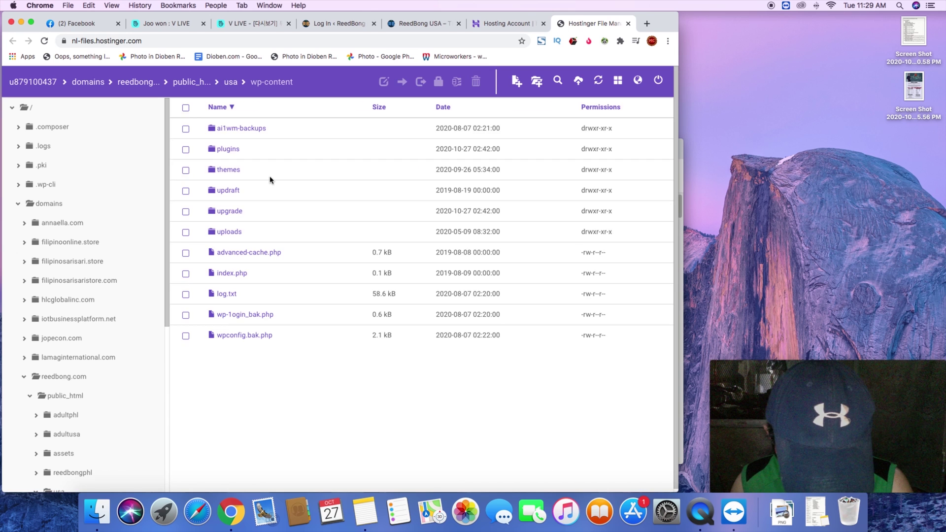
- Review the individual plugin folders inside plugins and open the WordPress plugins list of the Hostinger hosting account
double_click(229, 150)
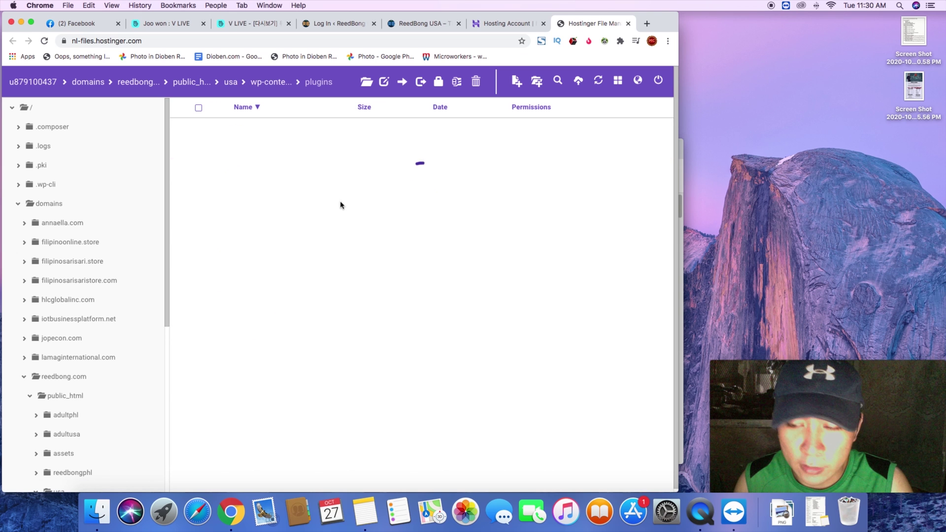
scroll(391, 237, "down", 5)
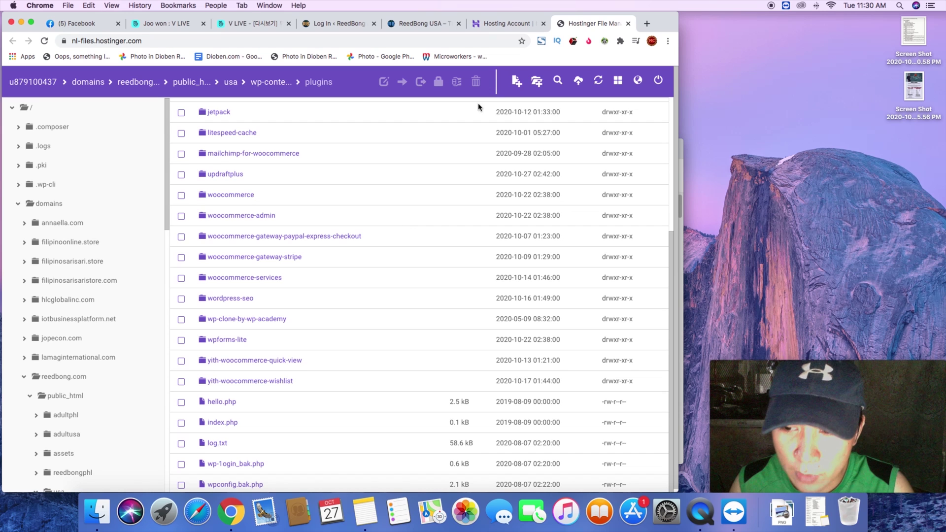
left_click(495, 25)
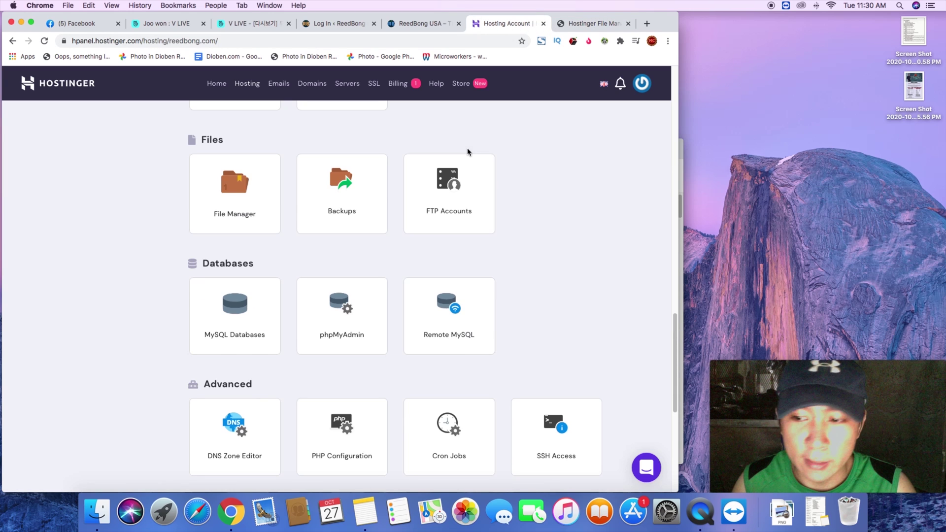
scroll(467, 154, "up", 10)
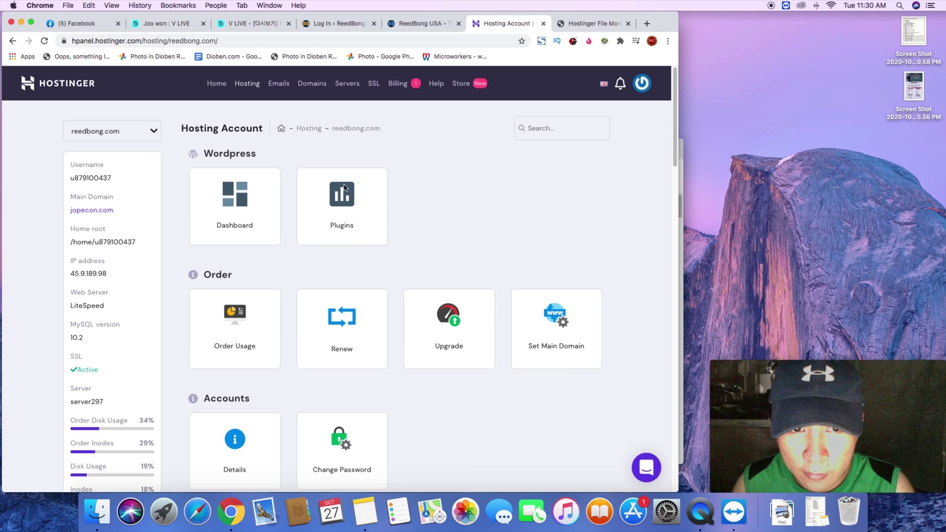
left_click(350, 200)
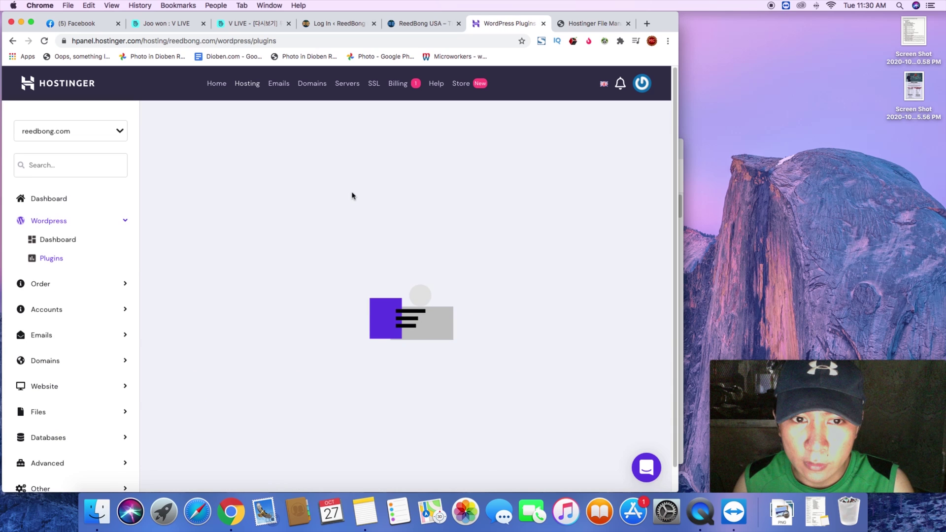
scroll(421, 229, "down", 3)
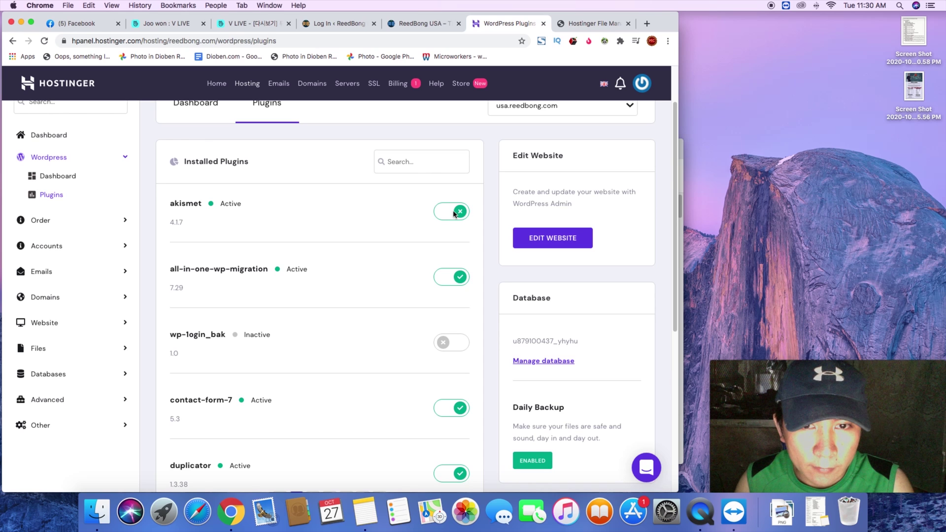
- Deactivate the akismet plugin and reload usa.reedbong.com to test the site
left_click(455, 214)
scroll(433, 246, "down", 5)
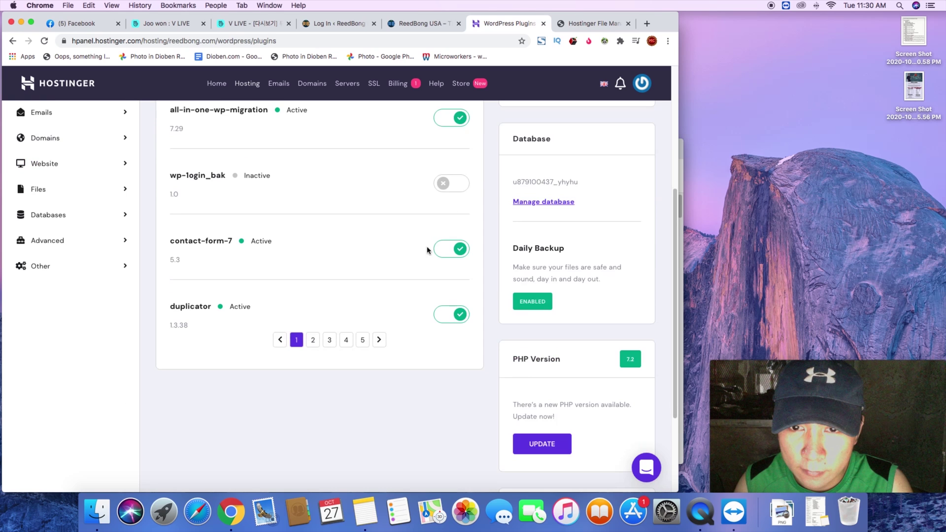
scroll(559, 359, "up", 3)
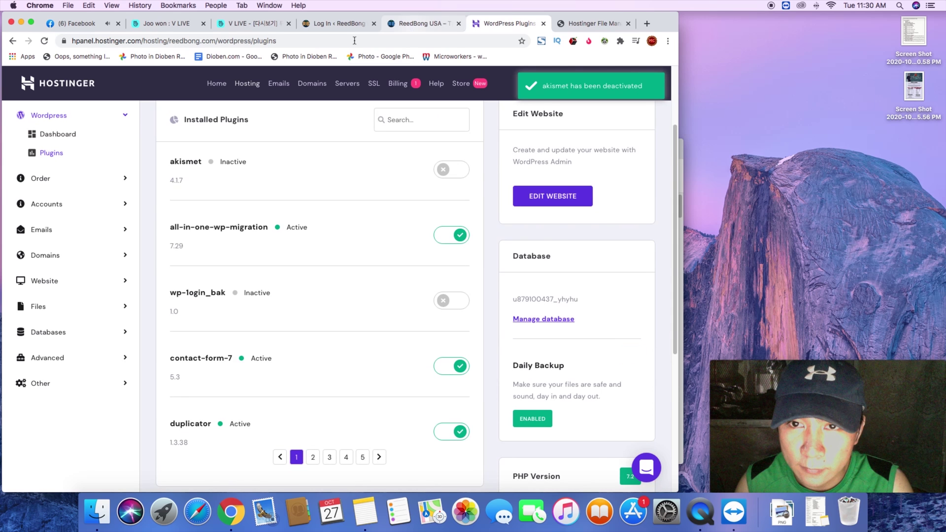
left_click(418, 23)
left_click(43, 40)
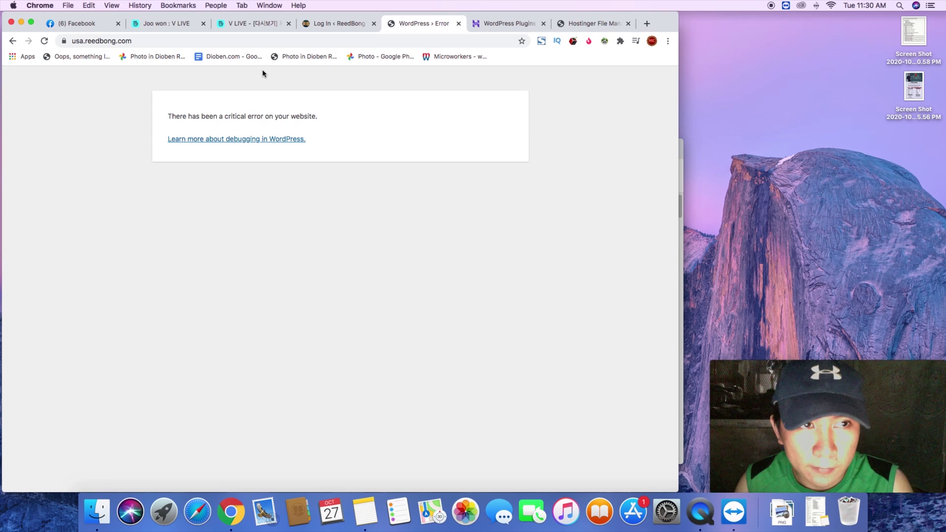
- Switch akismet back on in the hosting account's installed plugins list
left_click(567, 24)
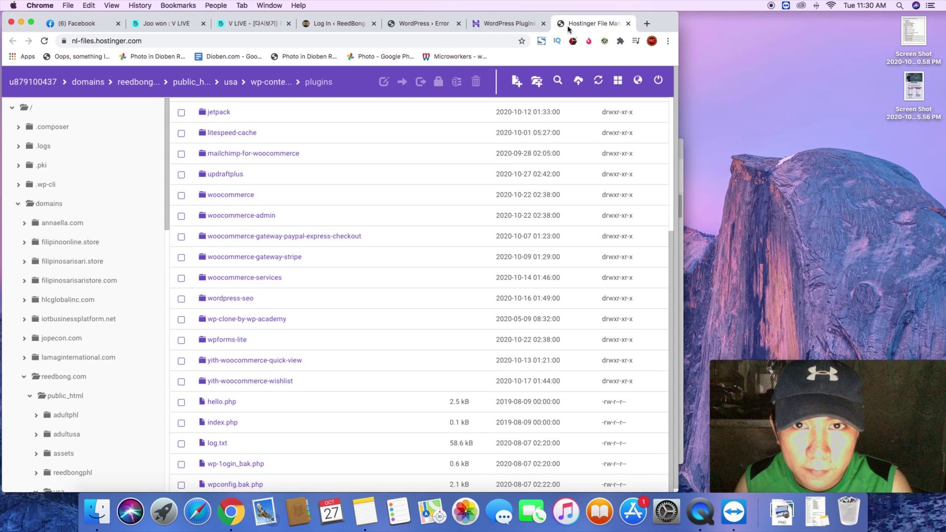
left_click(507, 23)
left_click(453, 170)
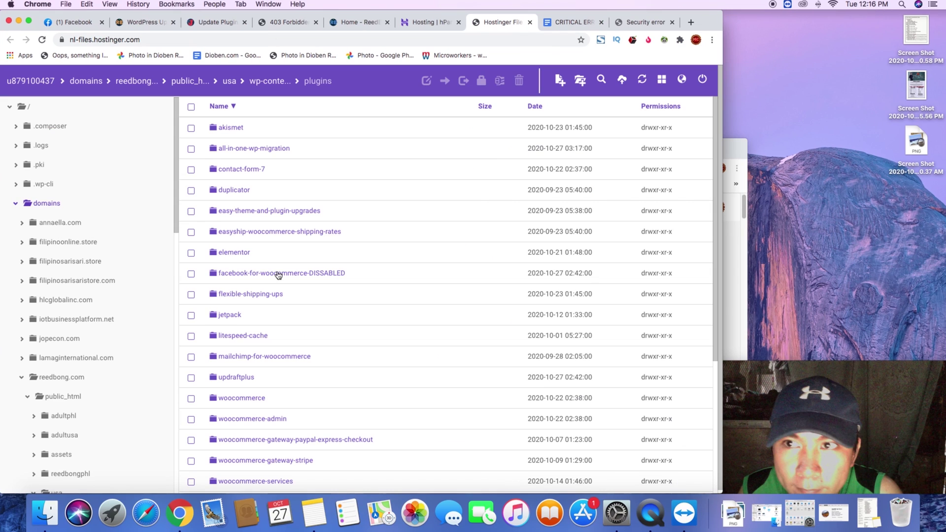
- Select the facebook-for-woocommerce-DISSABLED folder and reload the usa.reedbong.com home page to check the site
left_click(278, 274)
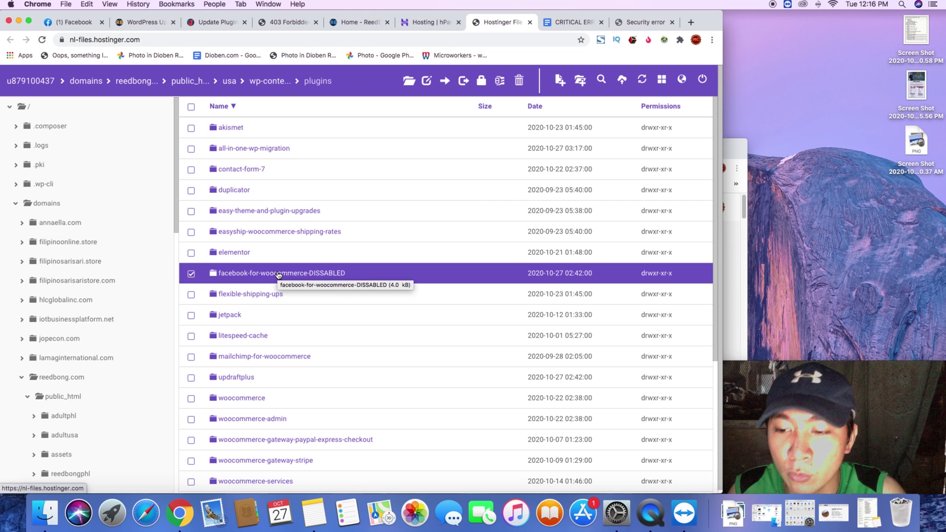
left_click(354, 27)
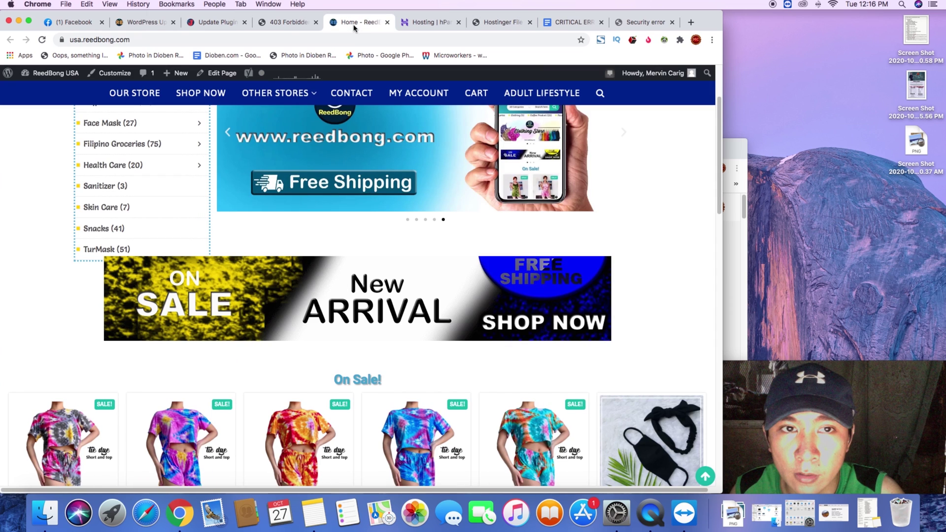
left_click(41, 39)
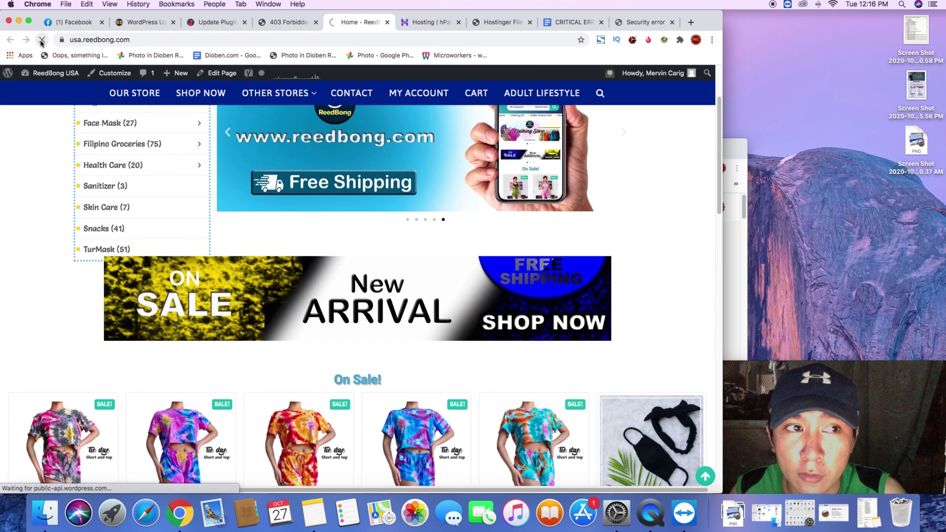